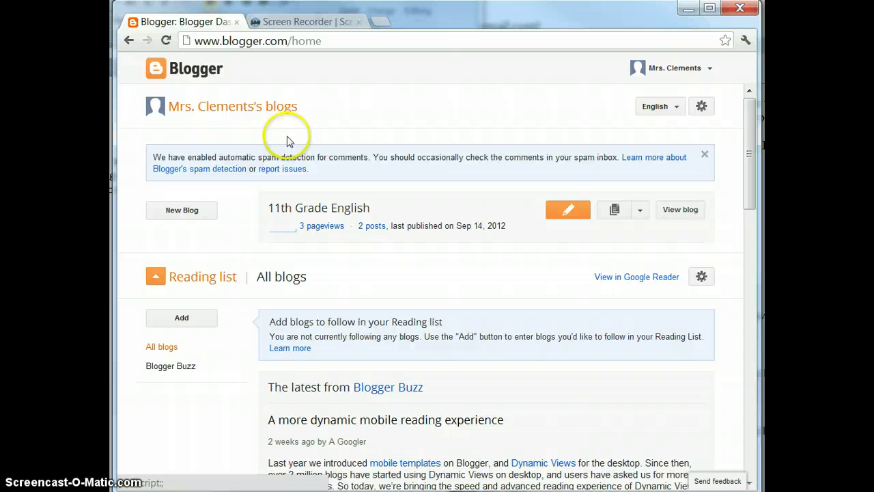
# Step: Open the 11th Grade English blog's Overview dashboard from the Blogger blog list
pyautogui.click(295, 216)
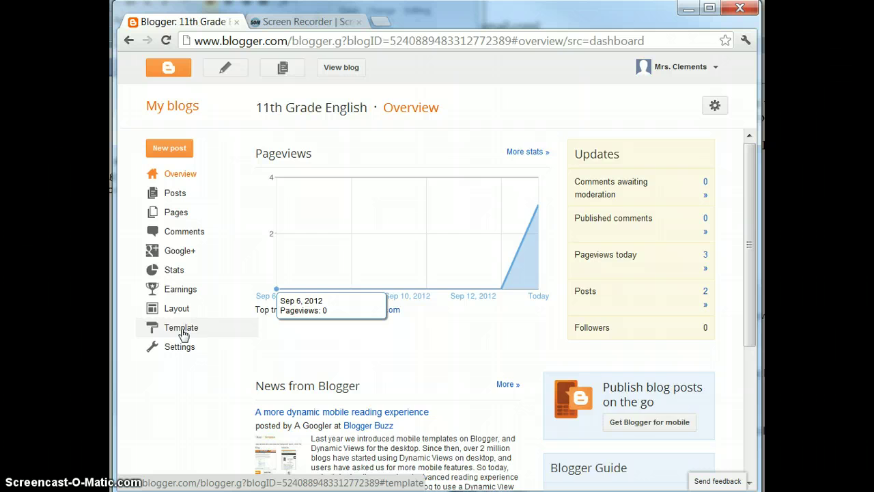
# Step: Open the Template Designer for the 11th Grade English blog via Template > Customize
pyautogui.click(181, 327)
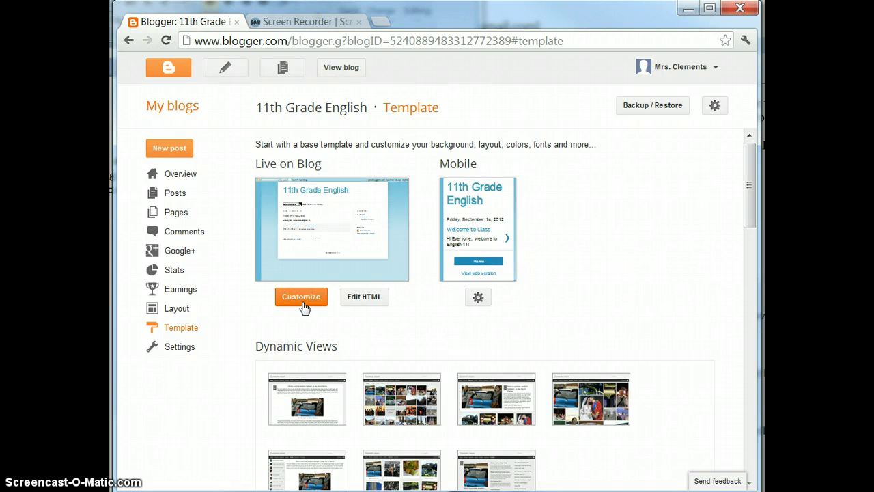
pyautogui.click(301, 298)
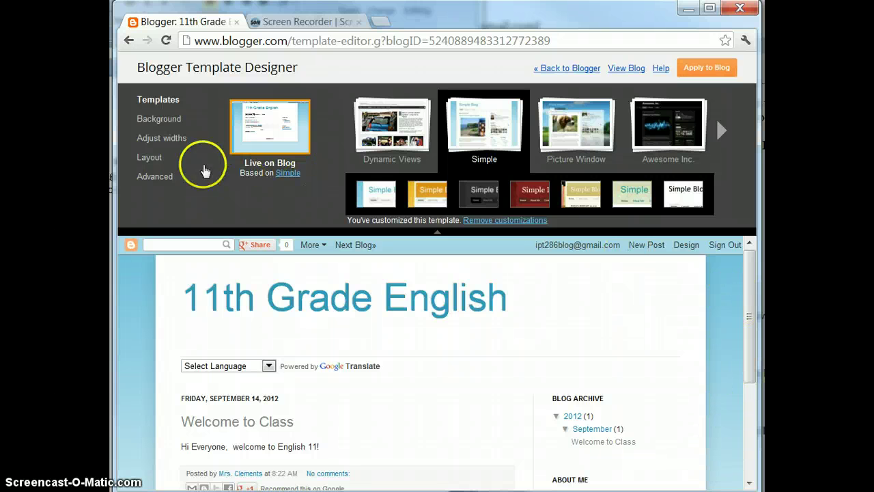
# Step: Preview the pink and blue background themes, apply blue, and finish on the blue theme
pyautogui.click(158, 119)
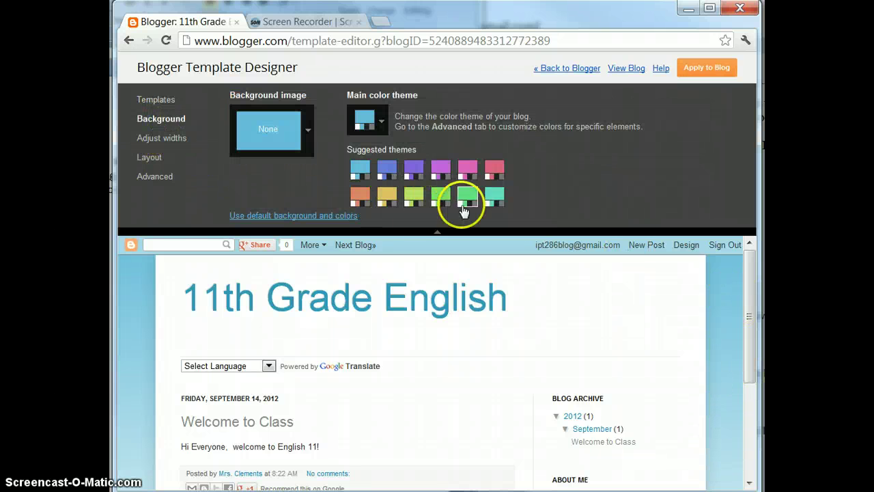
pyautogui.click(493, 174)
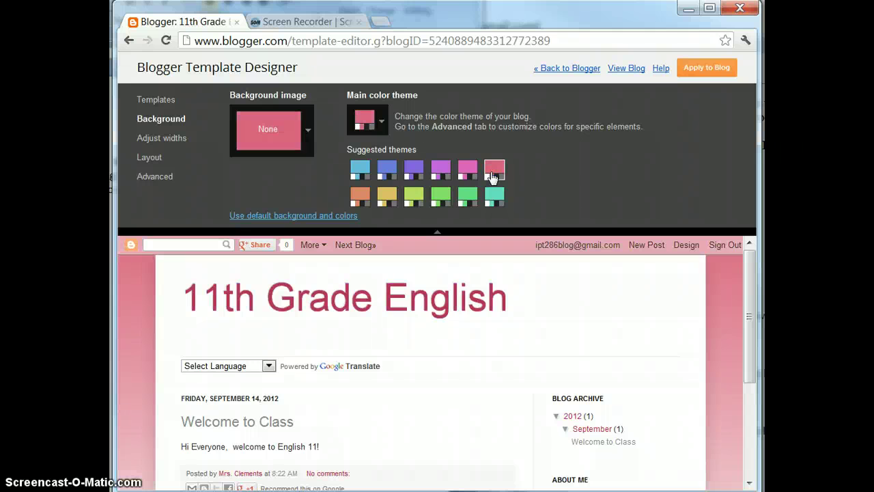
pyautogui.click(358, 171)
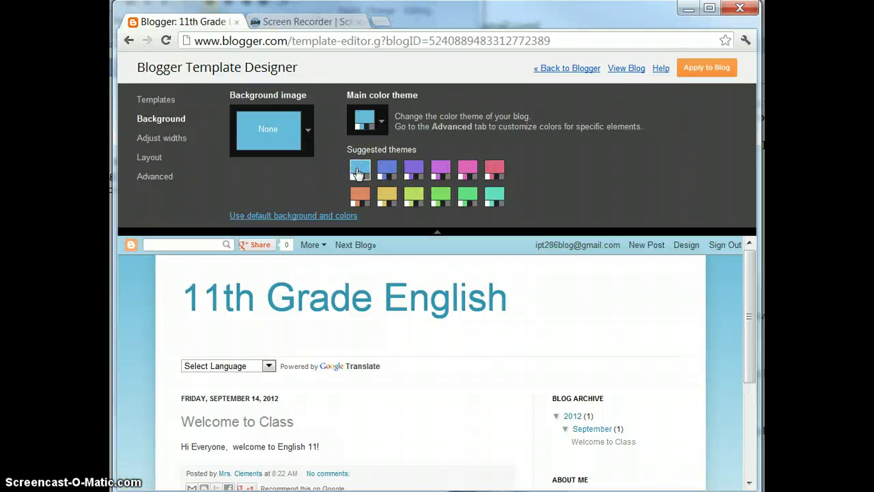
pyautogui.click(713, 72)
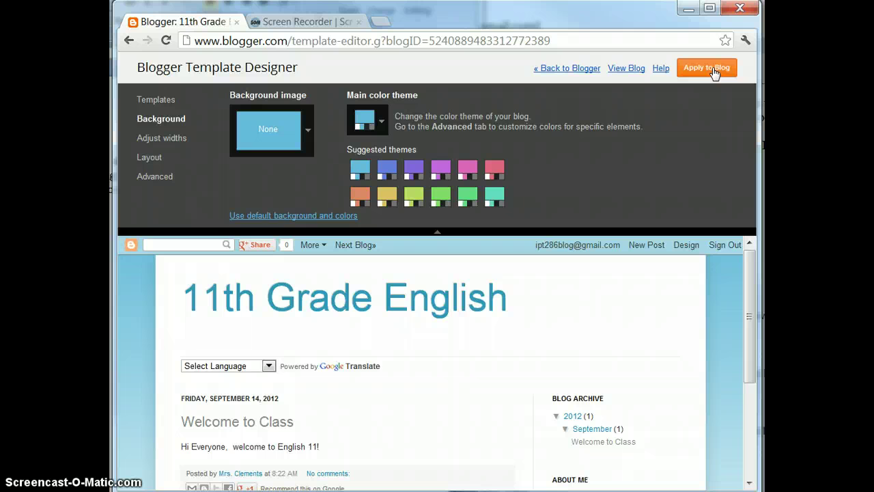
pyautogui.click(494, 169)
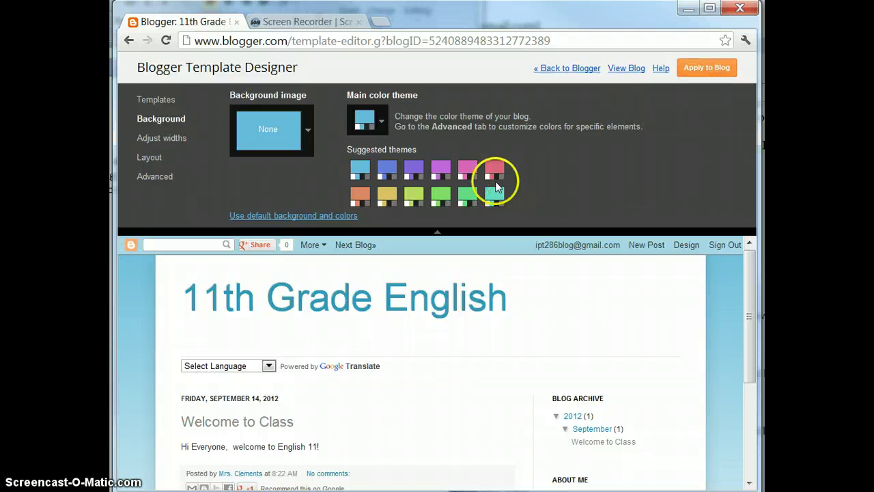
pyautogui.click(710, 87)
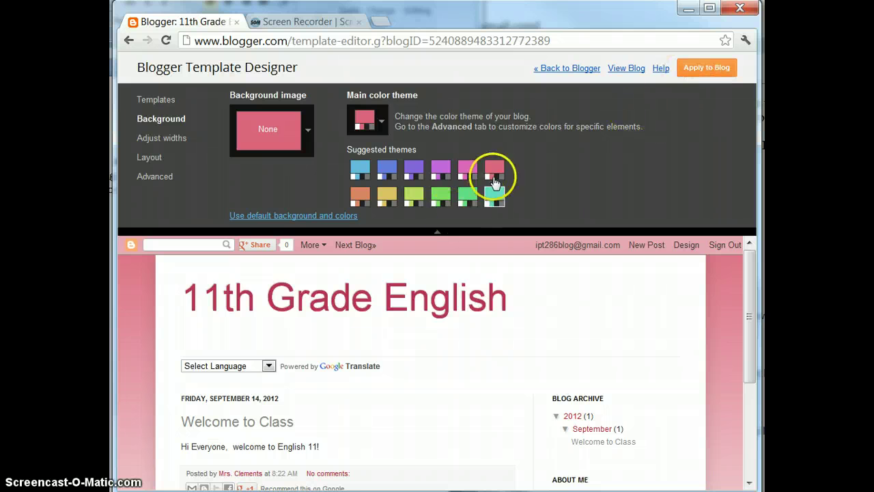
pyautogui.click(360, 171)
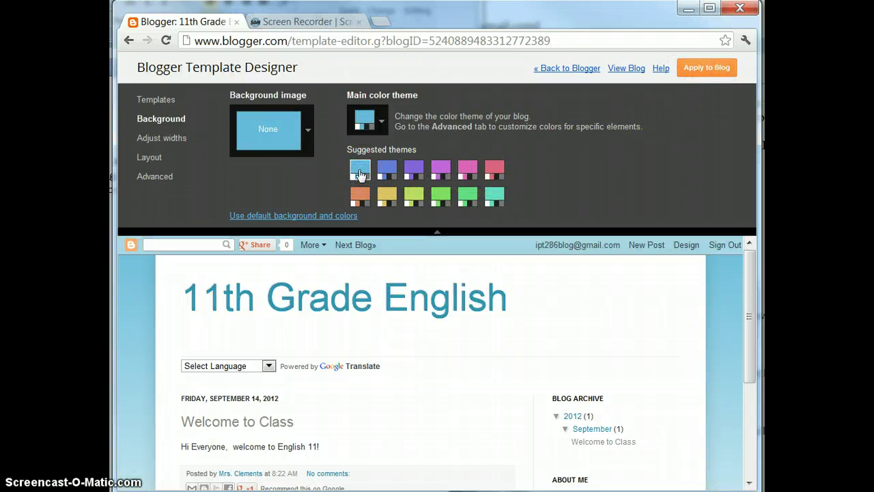
# Step: Under Advanced > Backgrounds, try black and green outer backgrounds, then choose light blue (#75d7ff)
pyautogui.click(155, 179)
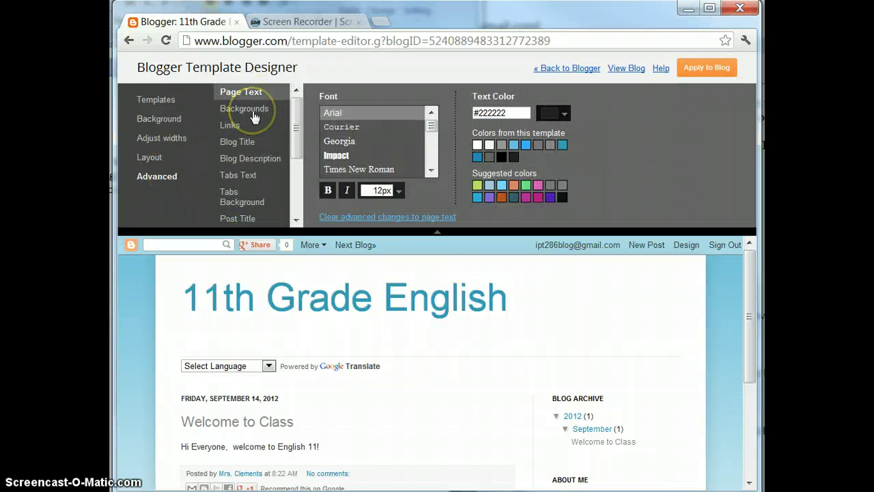
pyautogui.click(245, 109)
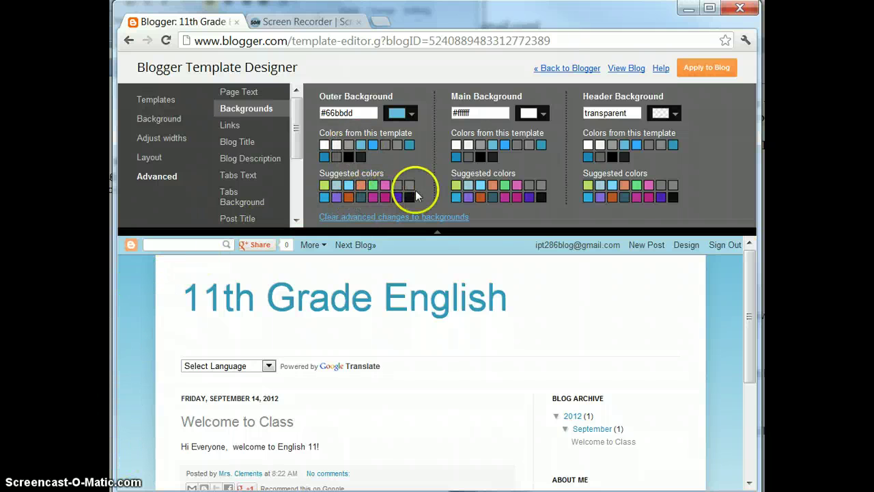
pyautogui.click(409, 197)
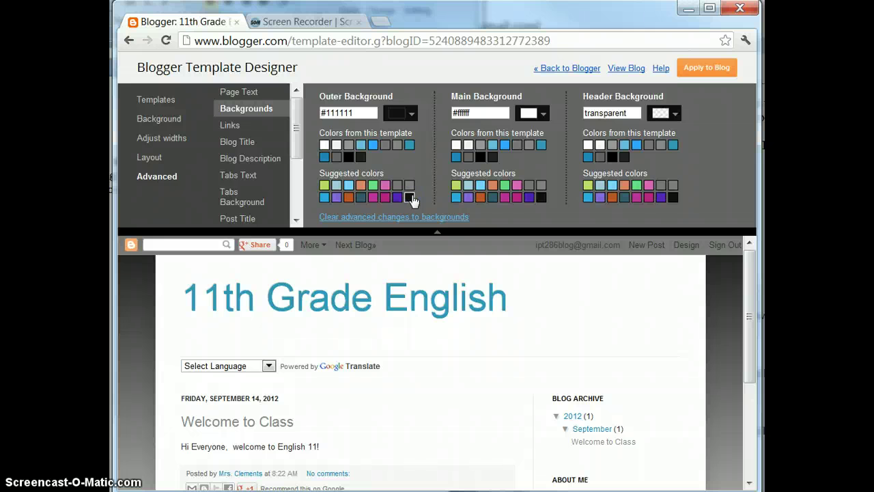
pyautogui.click(360, 198)
pyautogui.click(325, 185)
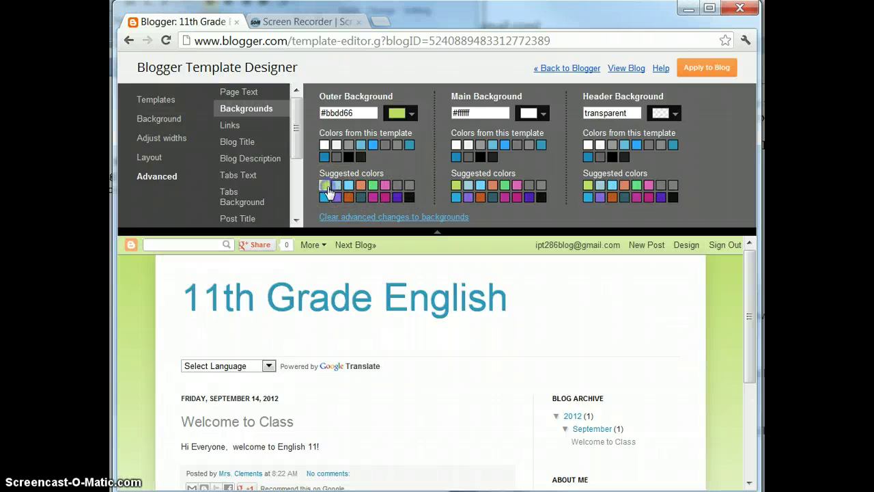
pyautogui.click(348, 189)
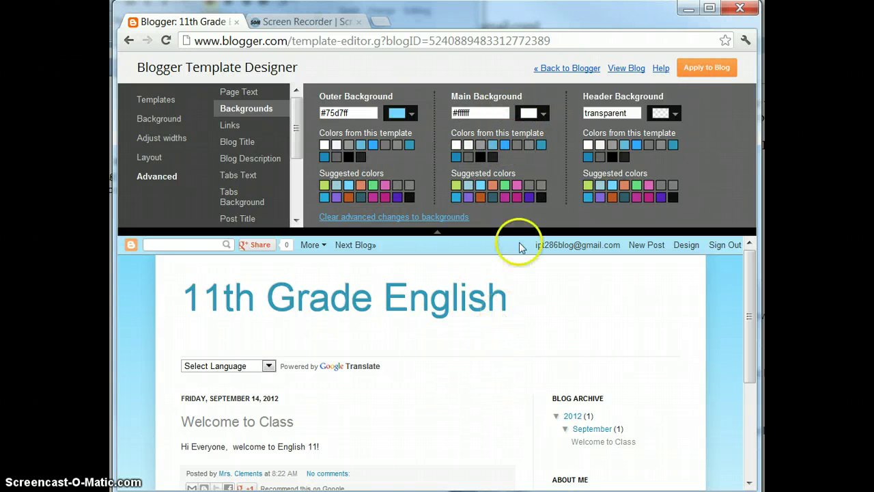
pyautogui.click(479, 147)
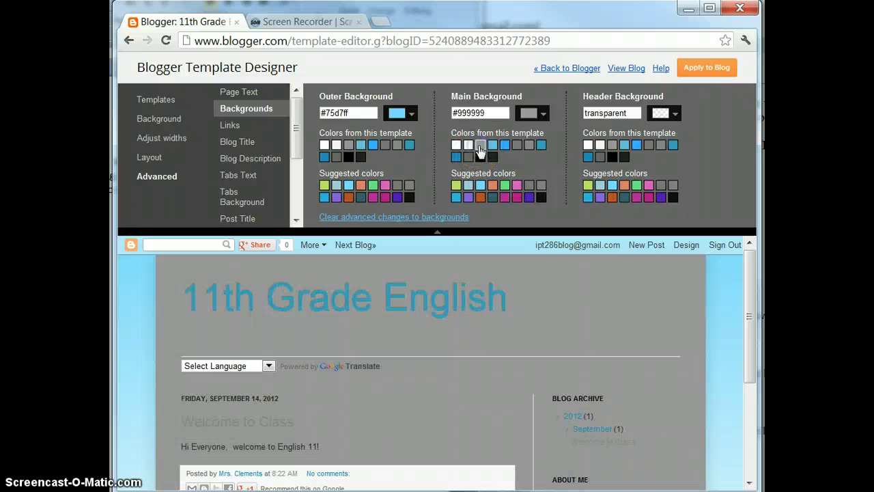
pyautogui.click(492, 185)
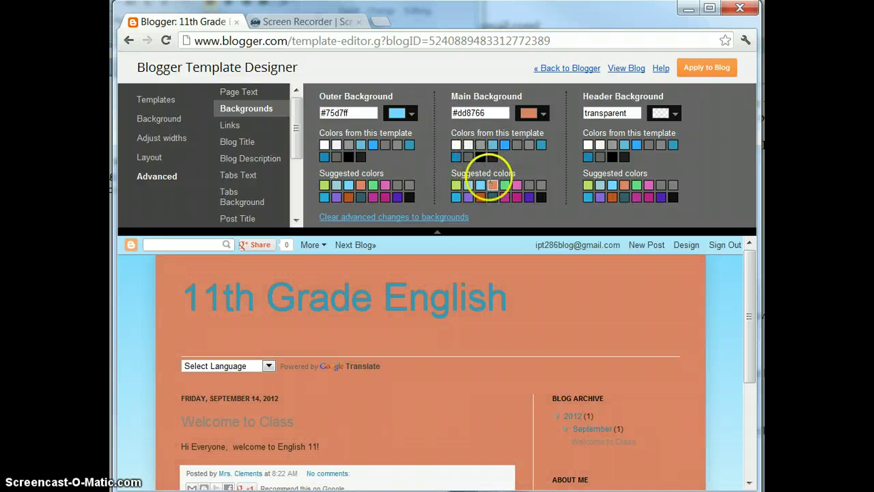
pyautogui.click(456, 145)
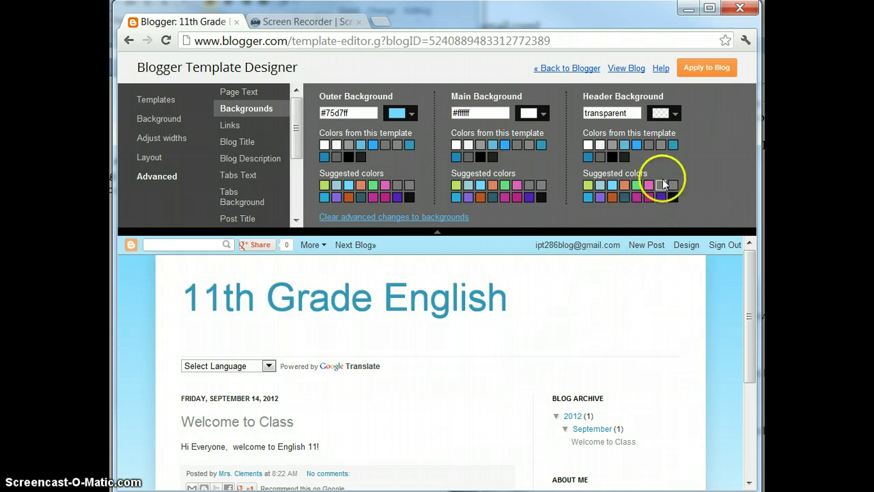
# Step: Set the header background to pale blue (#a1ccdd) and the outer background to dark teal (#335d6e)
pyautogui.click(636, 145)
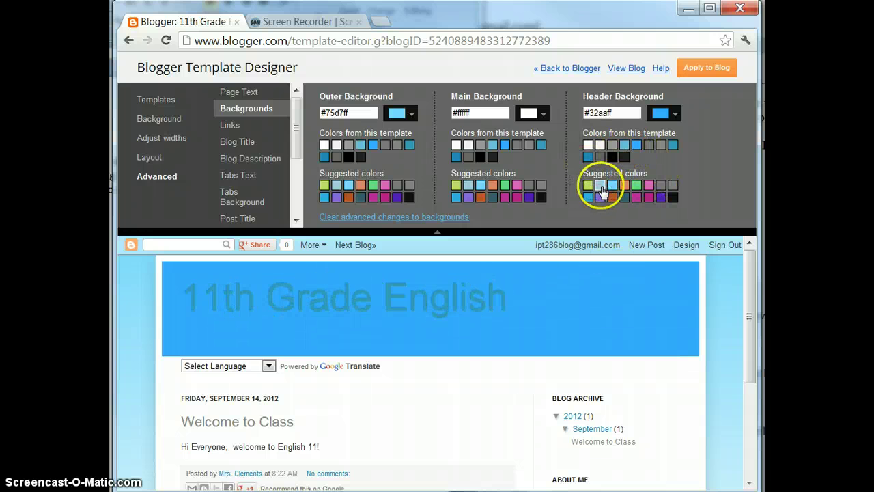
pyautogui.click(600, 185)
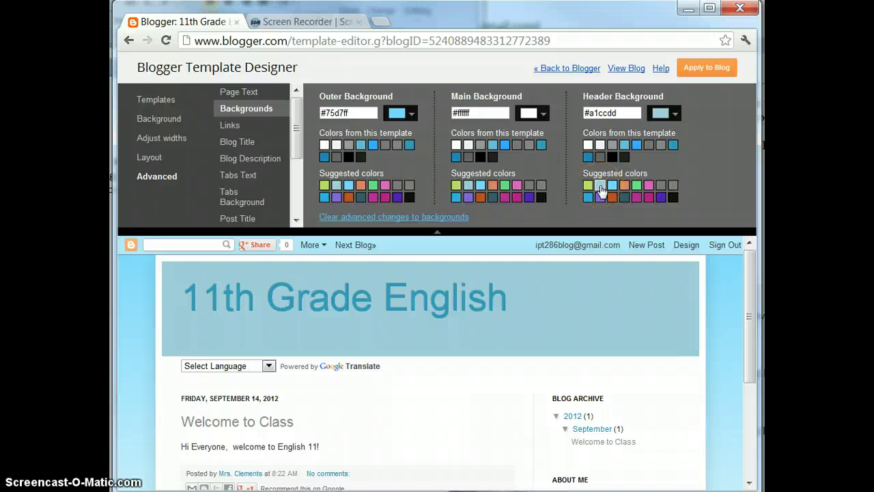
pyautogui.click(360, 197)
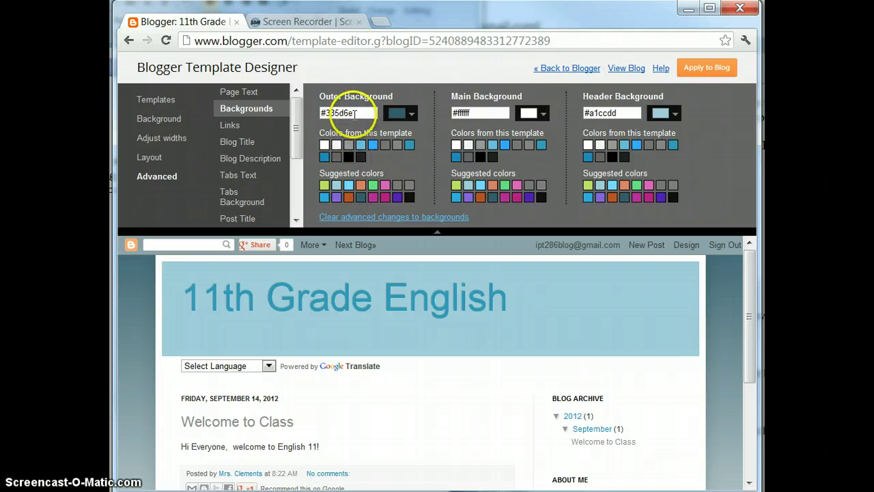
# Step: Review the outer, main and header background hex codes, keeping the main background at #ffffff
pyautogui.click(326, 112)
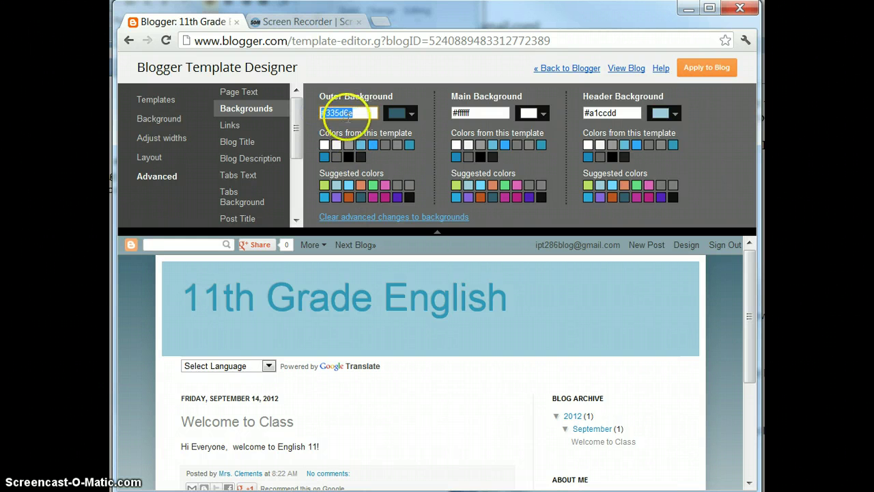
pyautogui.click(462, 113)
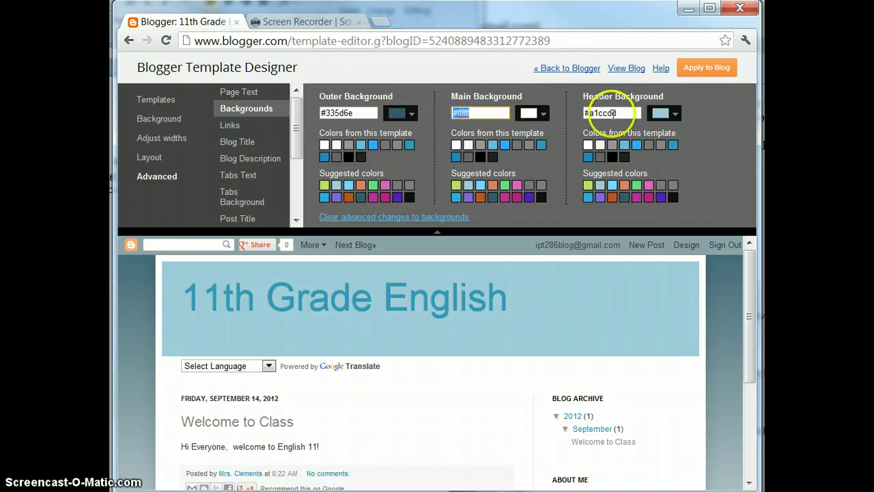
pyautogui.click(584, 114)
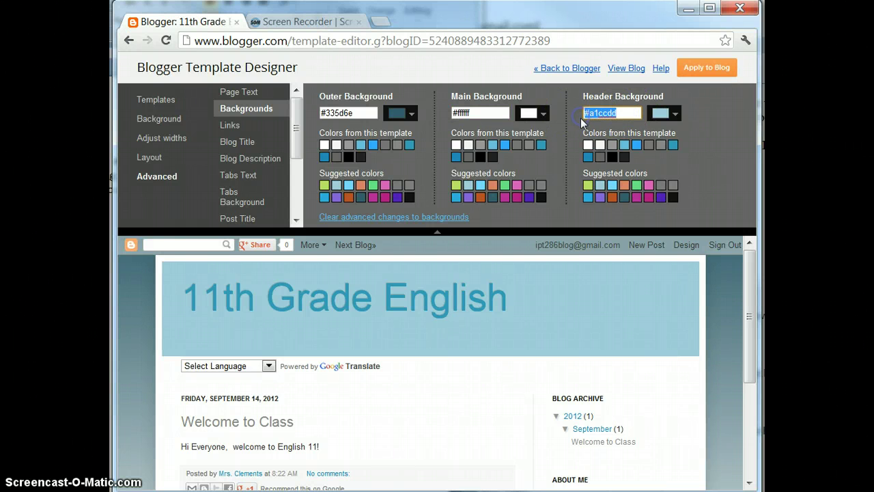
pyautogui.click(477, 112)
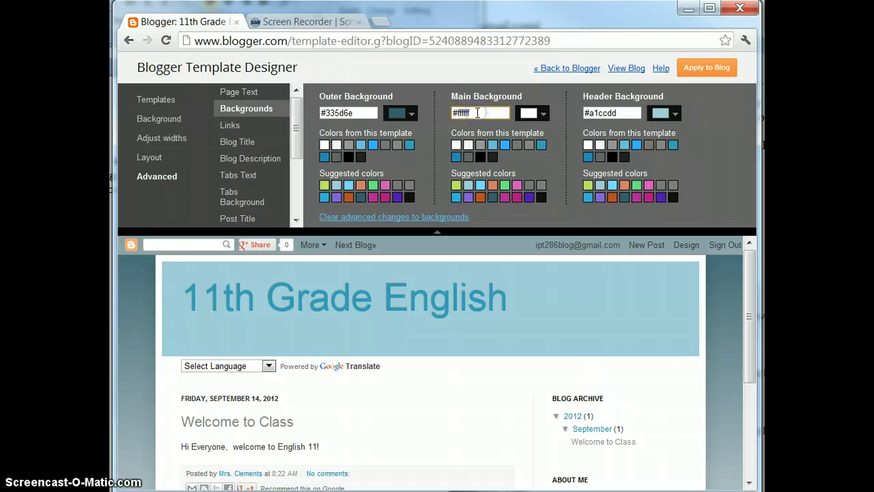
pyautogui.click(486, 111)
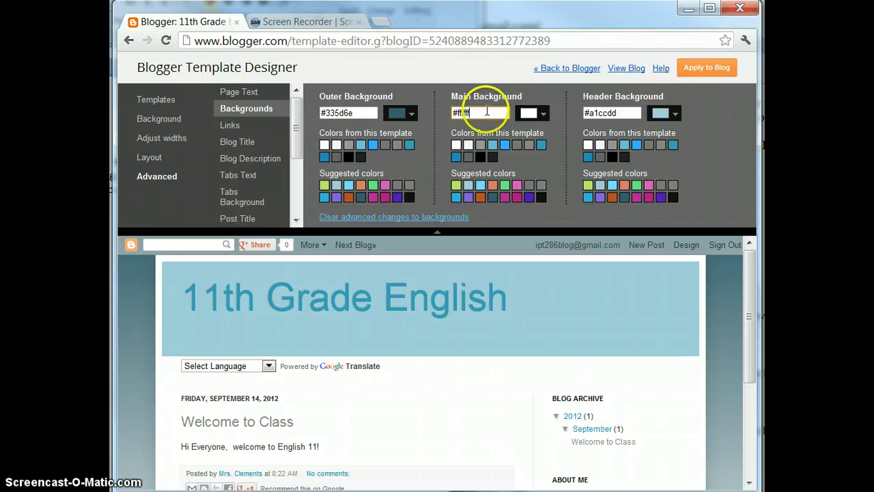
pyautogui.click(486, 111)
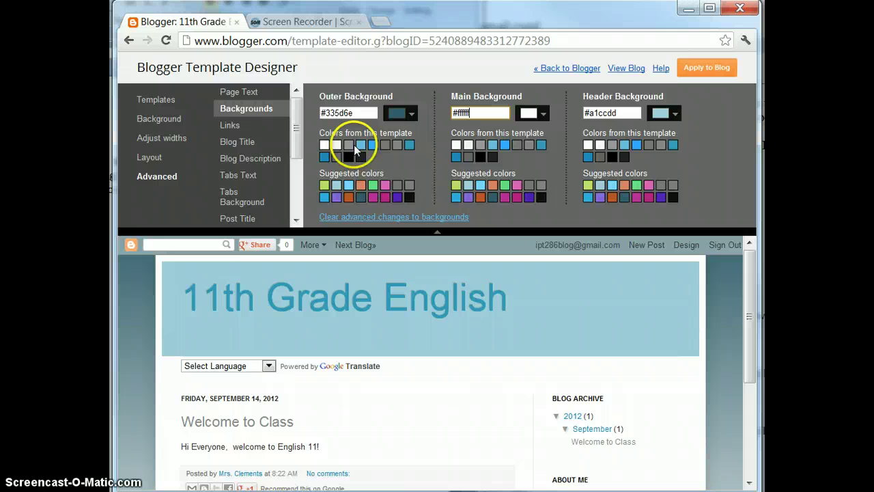
# Step: Pick a soft green (#6d9f57) outer background in the colour picker and select its hex code
pyautogui.click(411, 114)
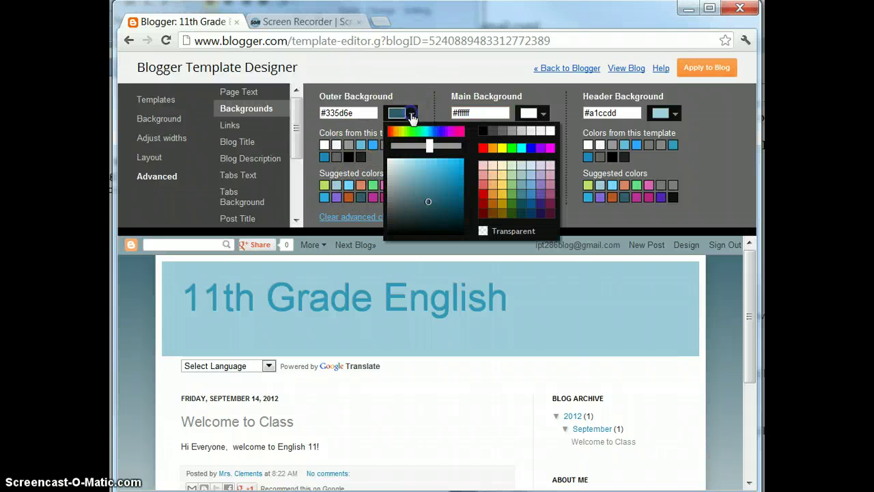
pyautogui.moveTo(428, 146); pyautogui.dragTo(413, 145)
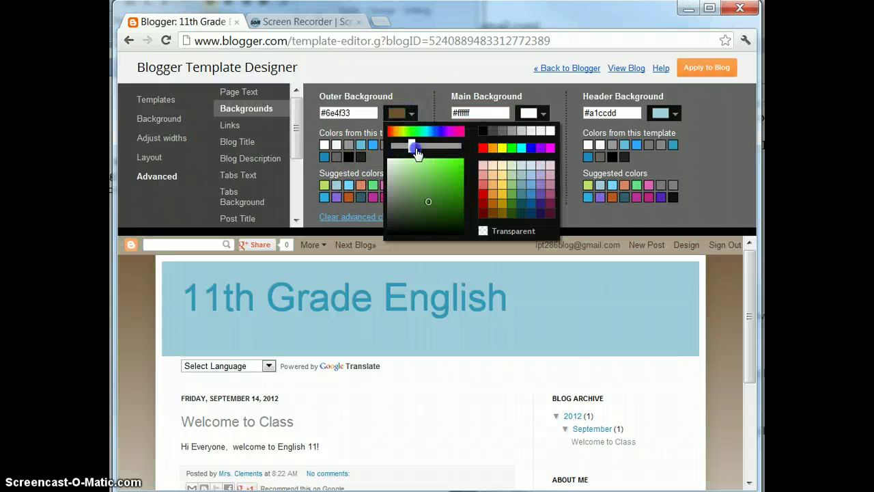
pyautogui.click(422, 187)
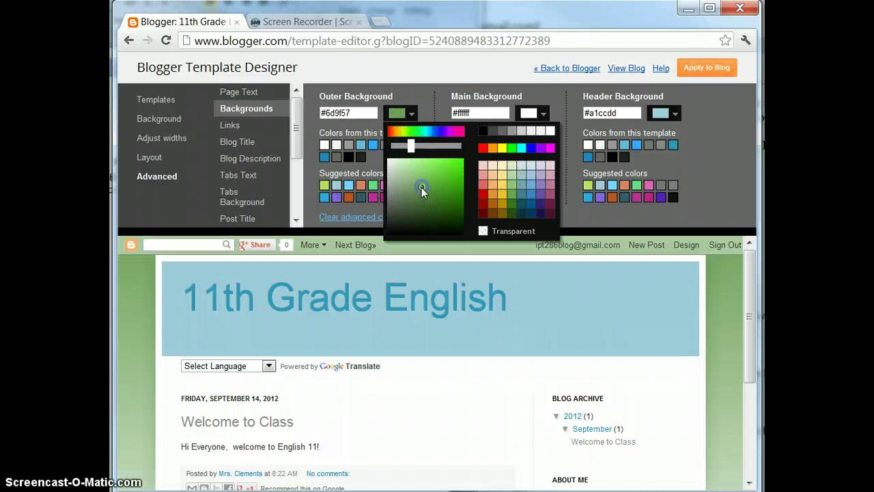
pyautogui.click(346, 113)
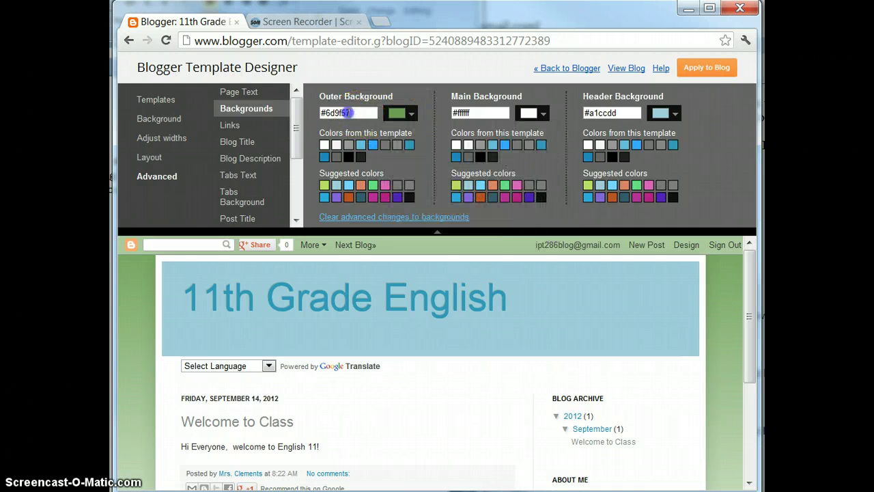
pyautogui.moveTo(374, 113); pyautogui.dragTo(313, 111)
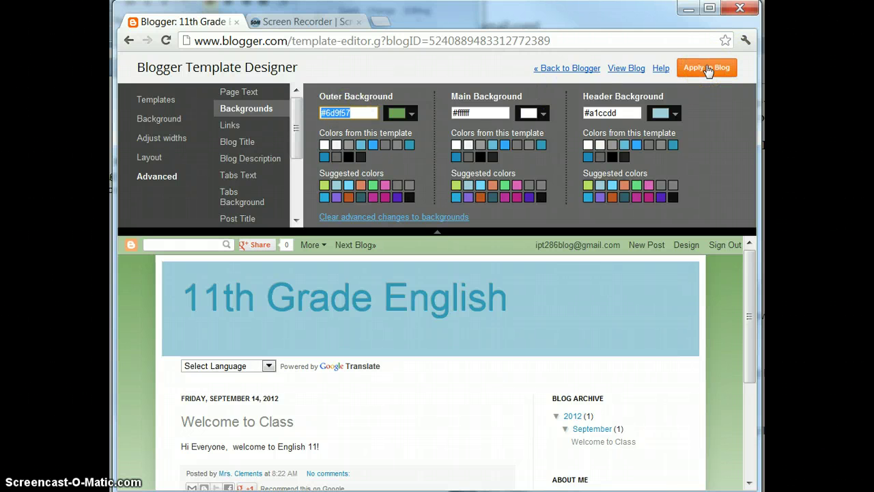
# Step: Enter #cccccc, then #333333, in the outer background hex field for a dark gray
pyautogui.click(359, 111)
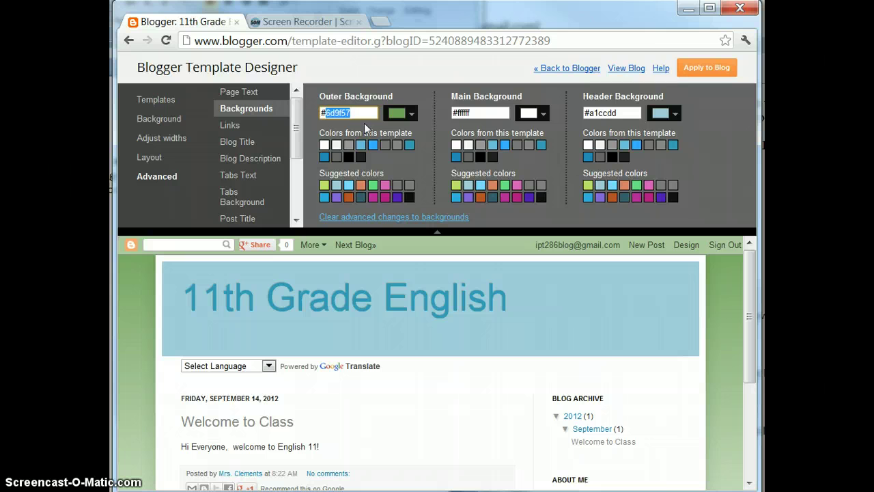
pyautogui.write('cccccc')
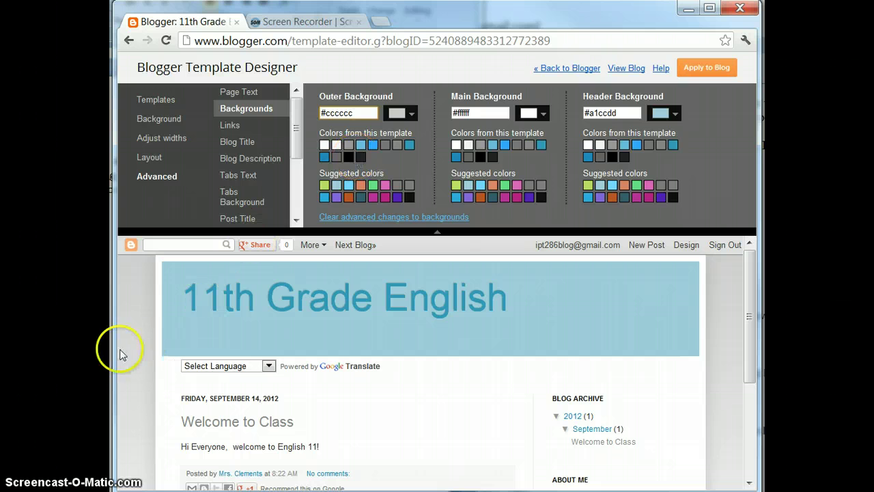
pyautogui.click(351, 112)
pyautogui.write('#333333')
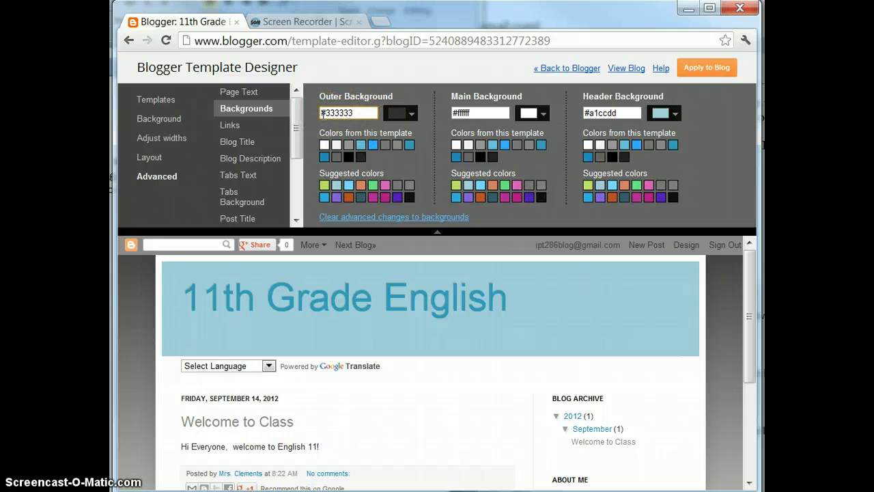
# Step: Apply the dark gray, white and pale blue colours to the blog and view it live
pyautogui.click(705, 71)
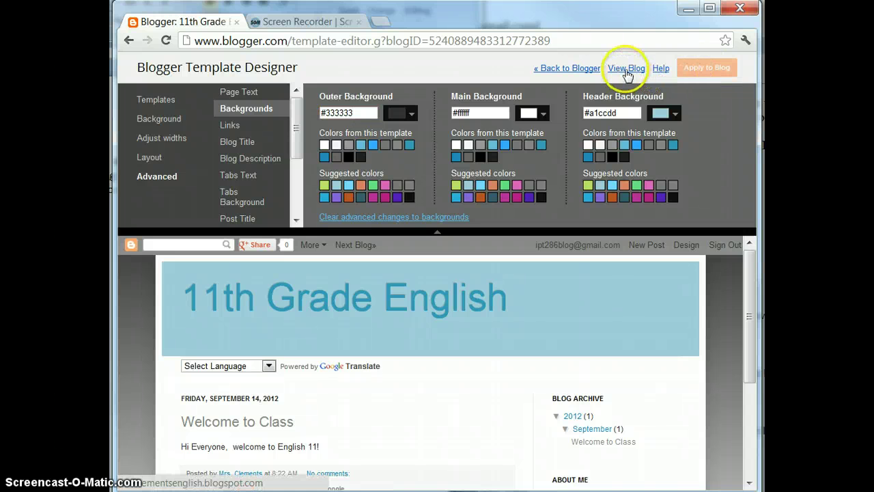
pyautogui.click(627, 69)
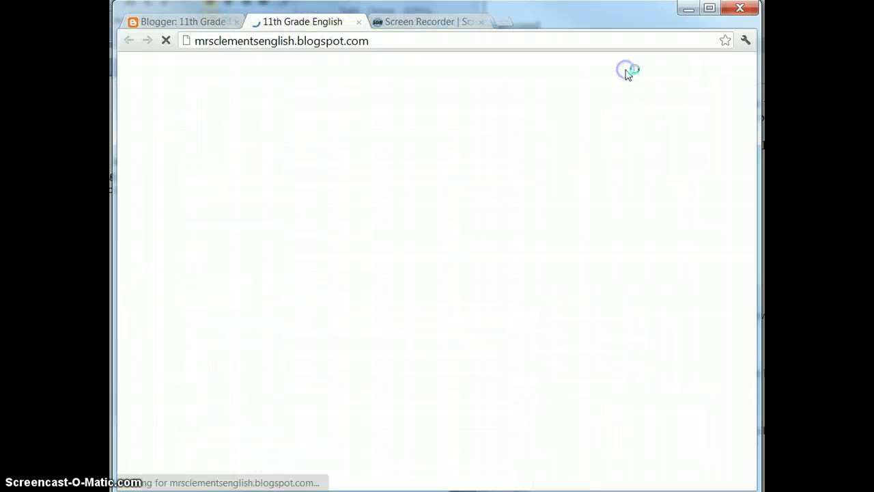